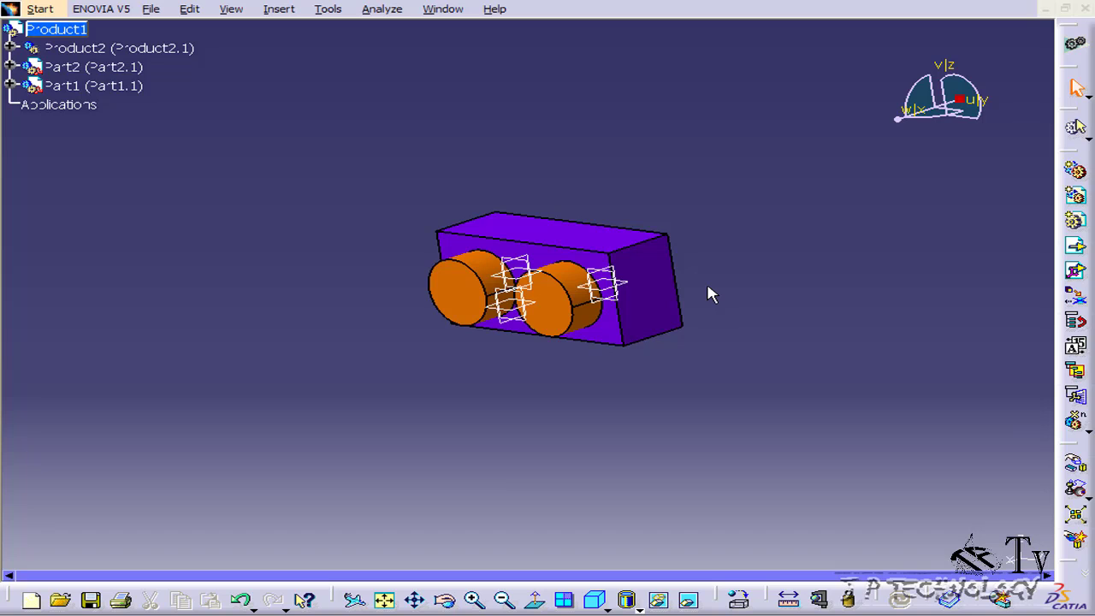
Step: Orbit the Product1 assembly until the purple block's two orange cylinders face front
mouse_move(519, 213)
middle_mouse_down()
mouse_move(617, 167)
mouse_move(611, 286)
mouse_move(758, 362)
middle_mouse_up()
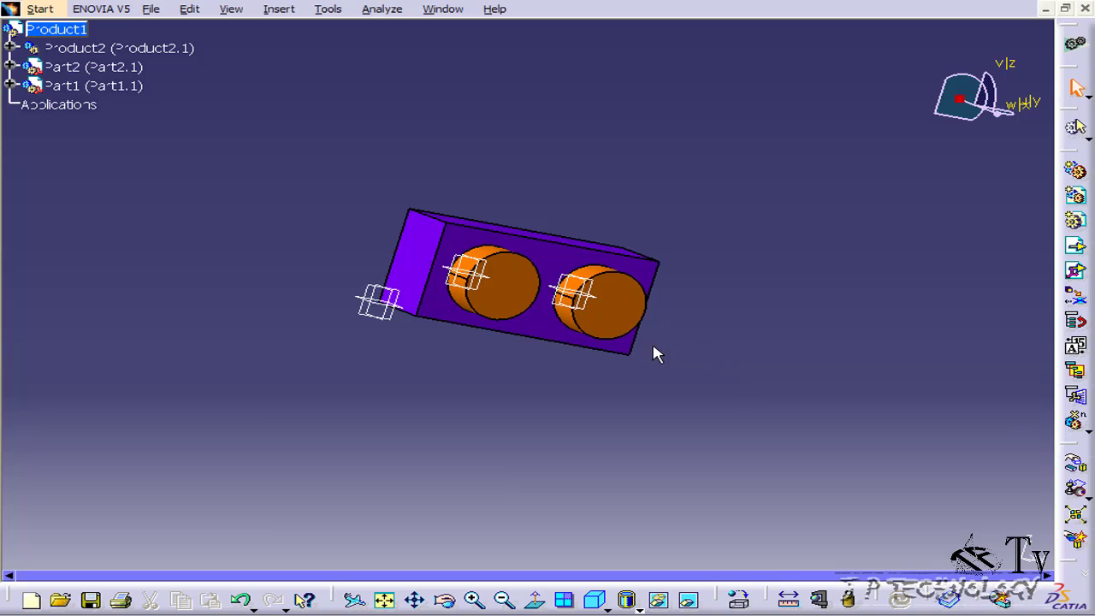
Step: Open Save Management from the File menu and move its window up and left
left_click(152, 10)
left_click(237, 210)
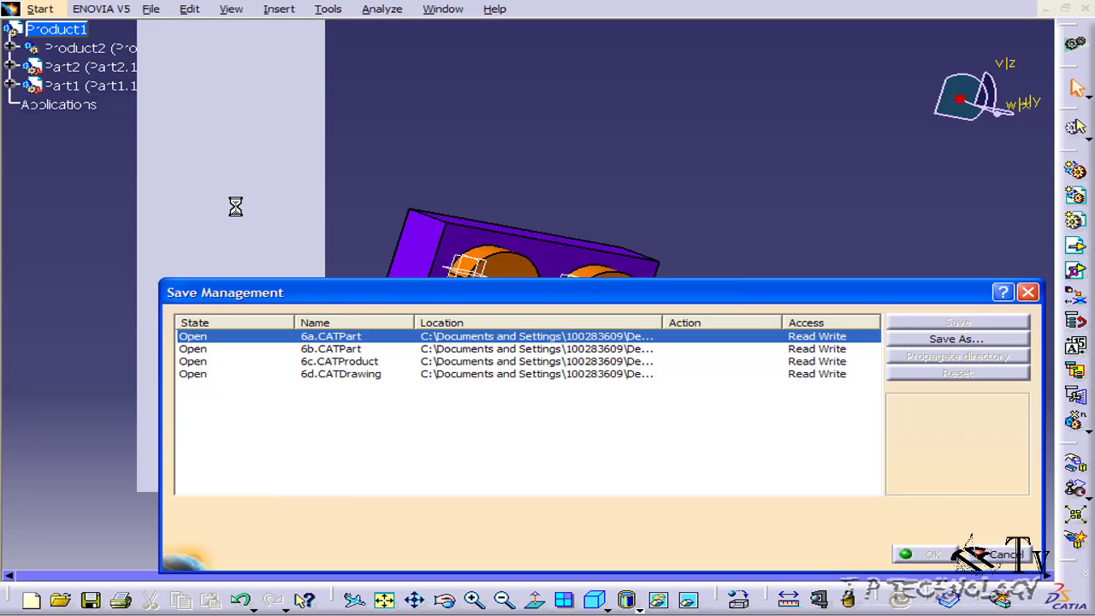
left_click_drag(395, 301, 348, 285)
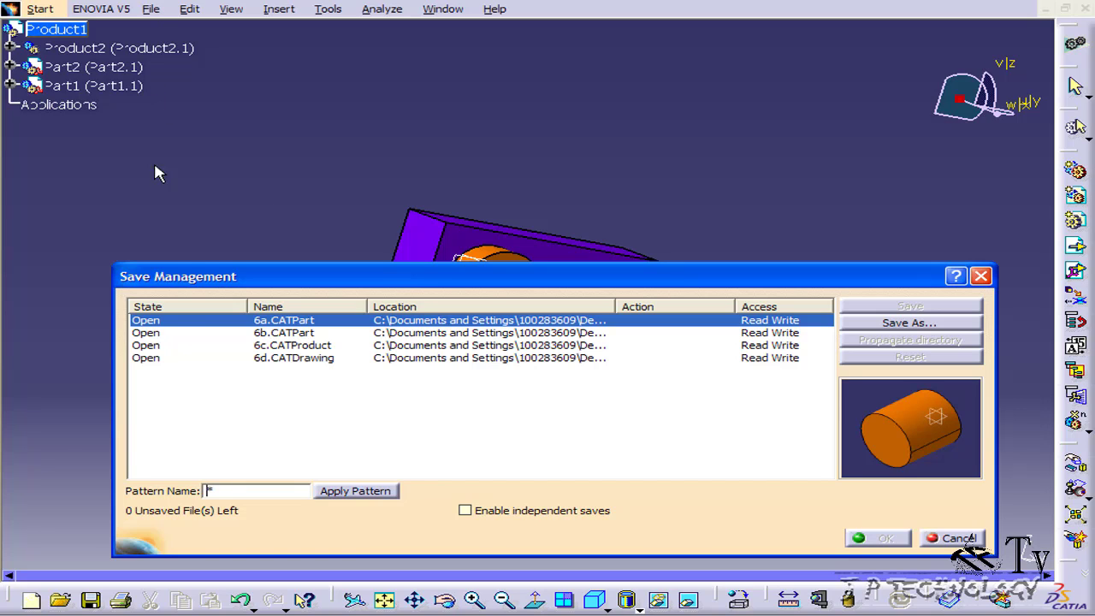
left_click_drag(218, 278, 186, 234)
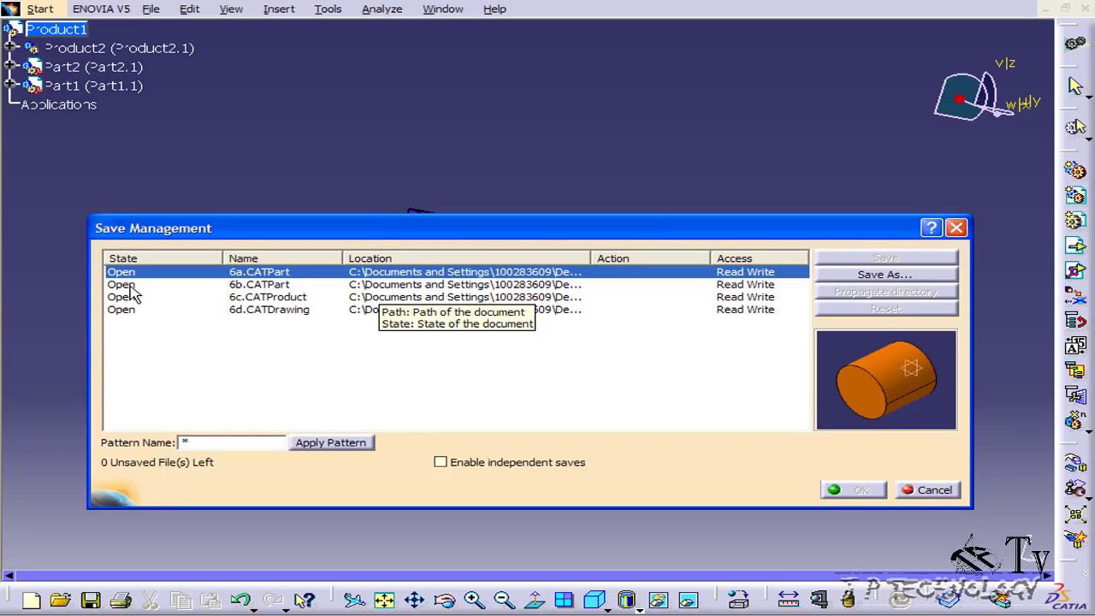
left_click(133, 288)
left_click(137, 300)
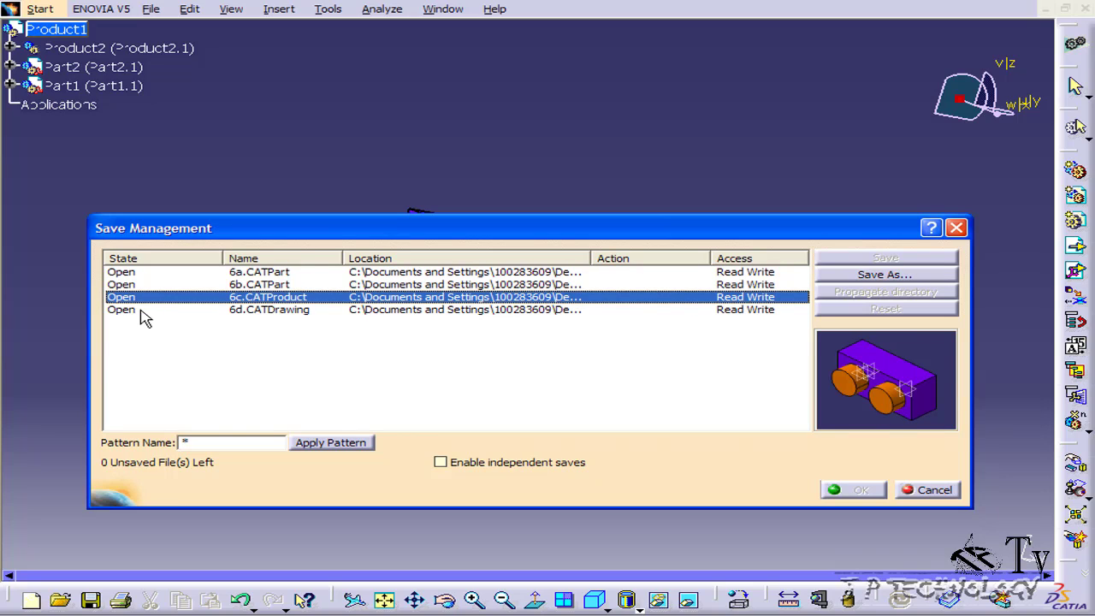
left_click(138, 310)
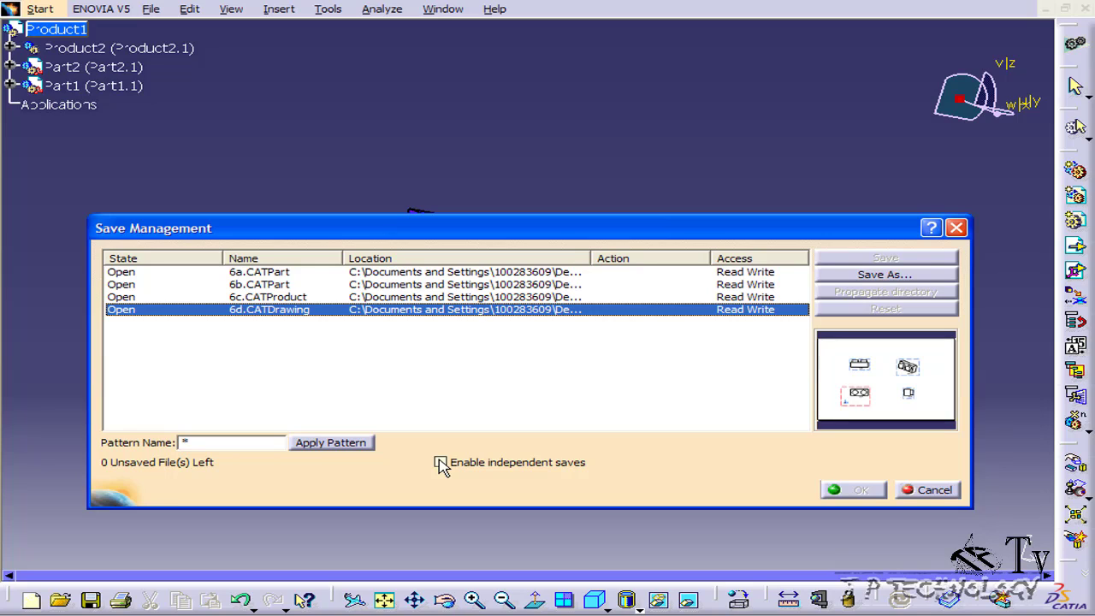
Step: Tick 'Enable independent saves' and accept the data-loss warning
left_click(441, 463)
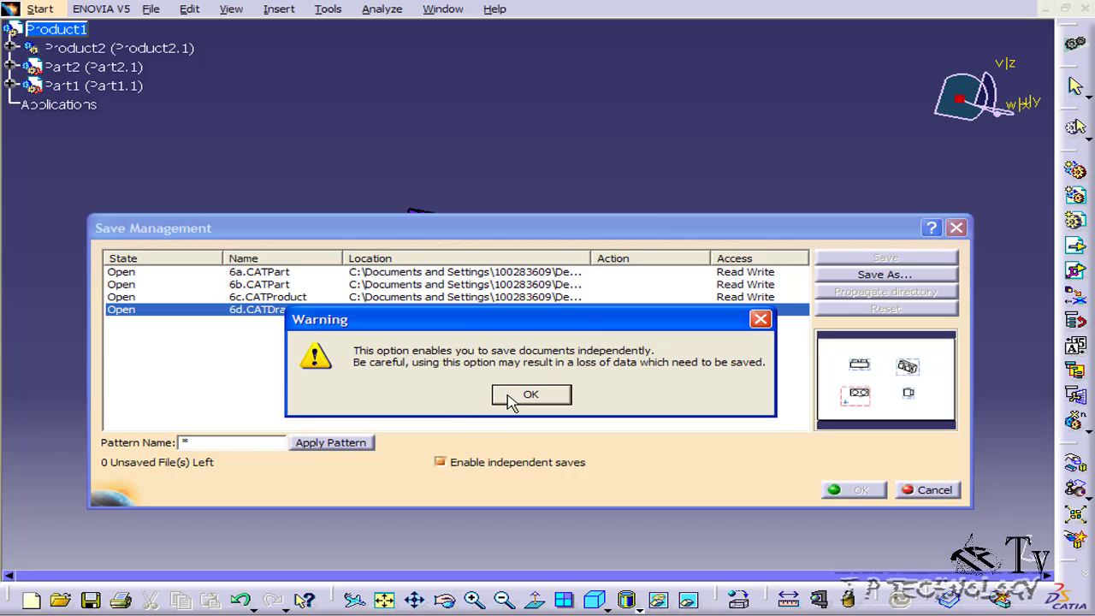
left_click(522, 397)
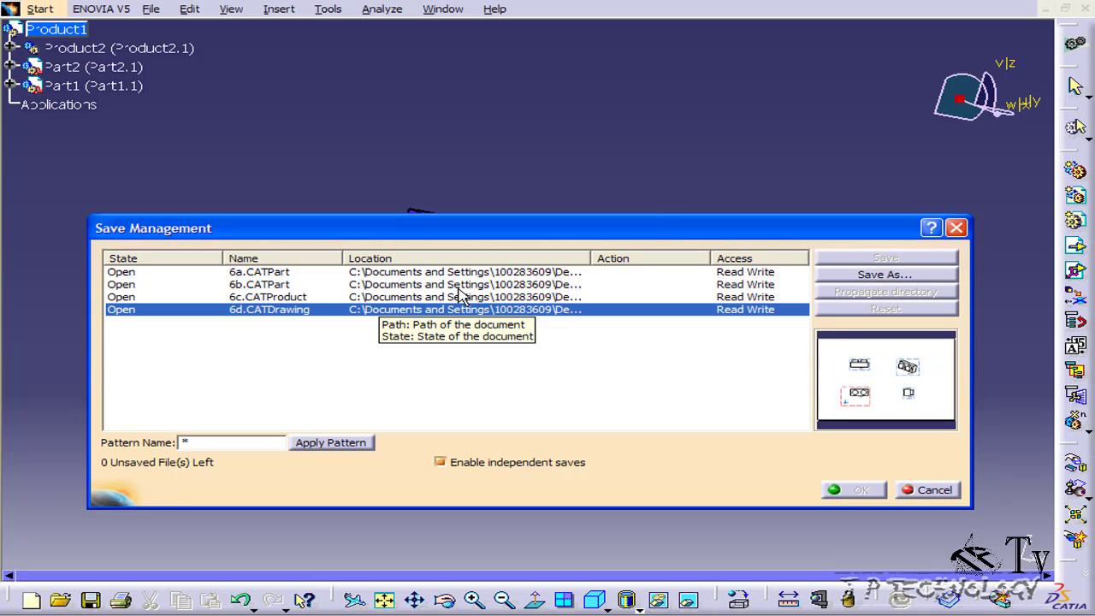
Step: Close Save Management and delete Part1, leaving an empty hole in the purple block
left_click(928, 497)
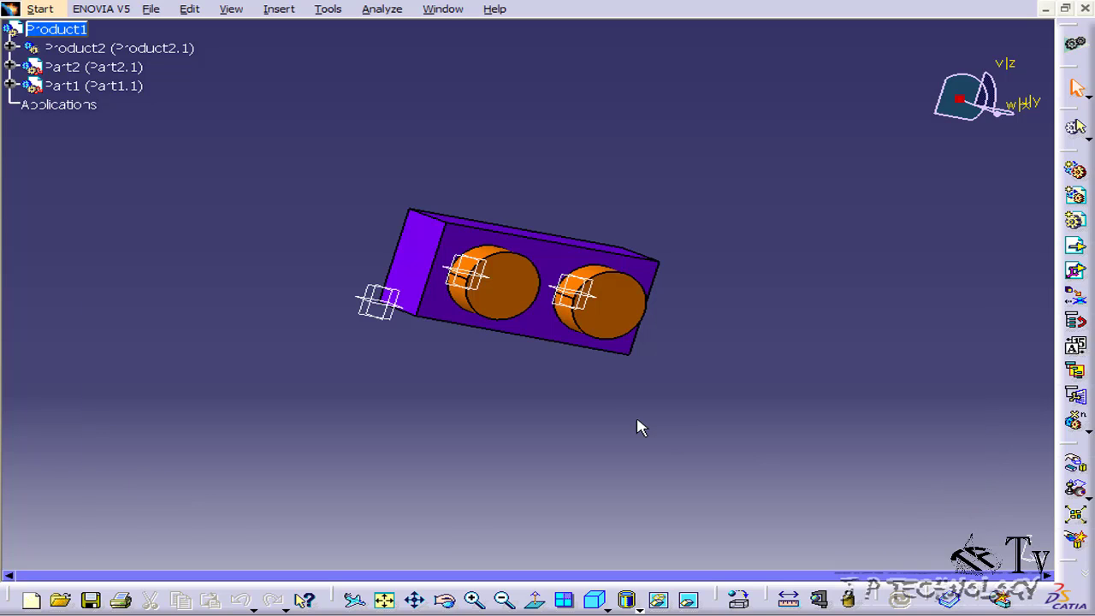
middle_click_drag(670, 394, 697, 362)
double_click(86, 88)
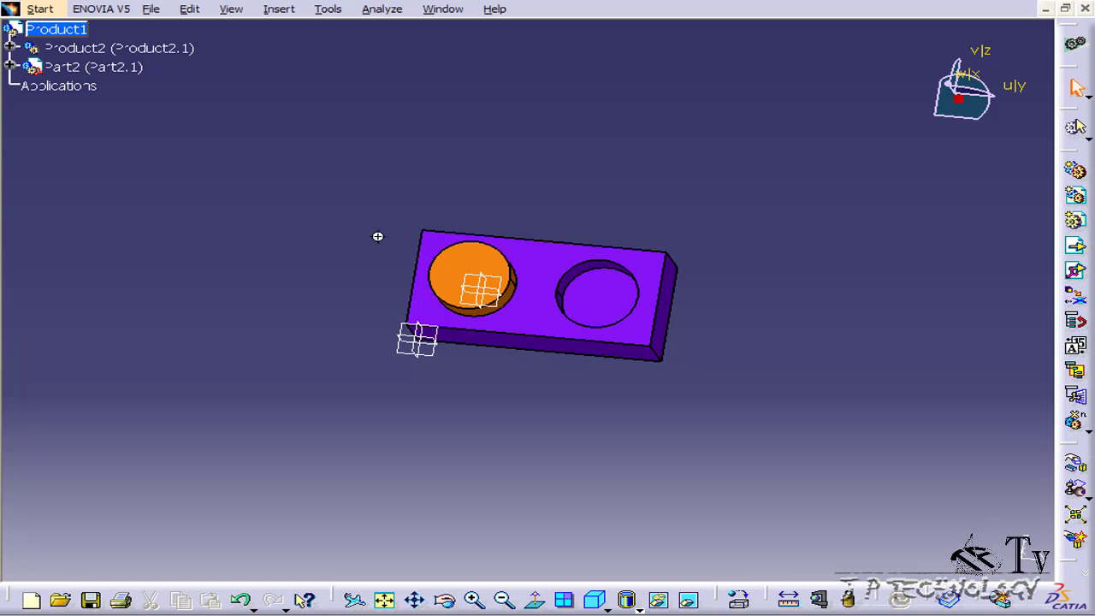
middle_click_drag(379, 238, 354, 286)
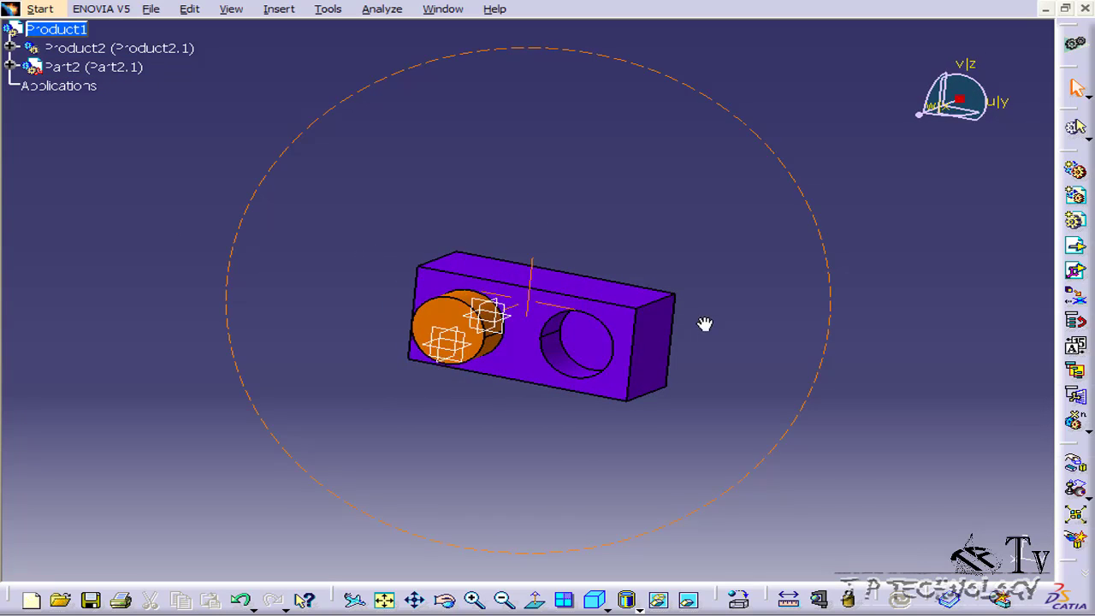
middle_click_drag(531, 234, 660, 367)
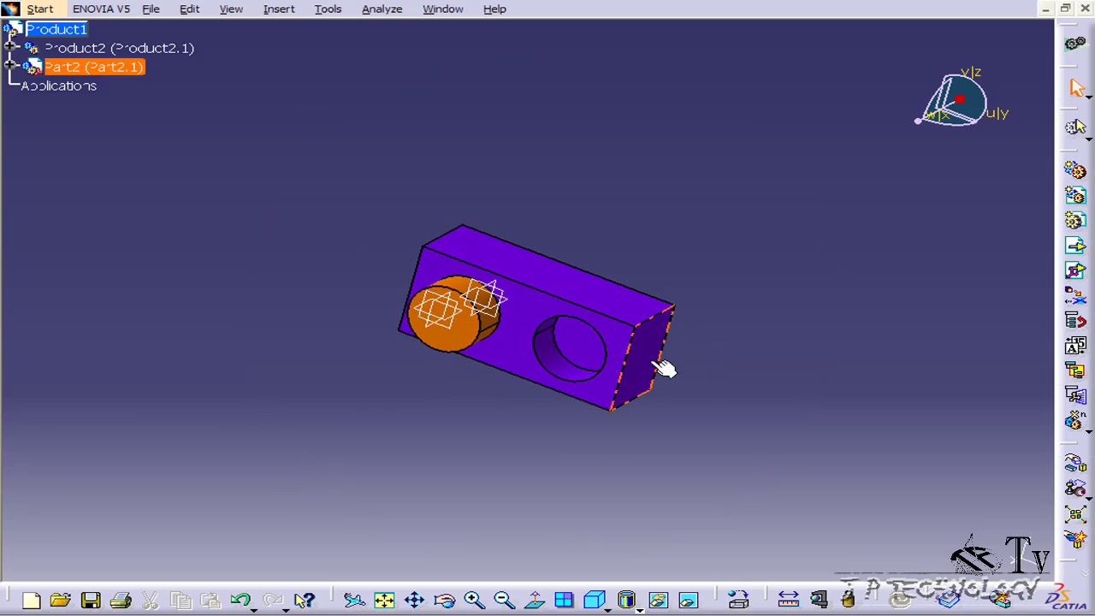
Step: Create a new part document named Part3
left_click(152, 10)
left_click(169, 33)
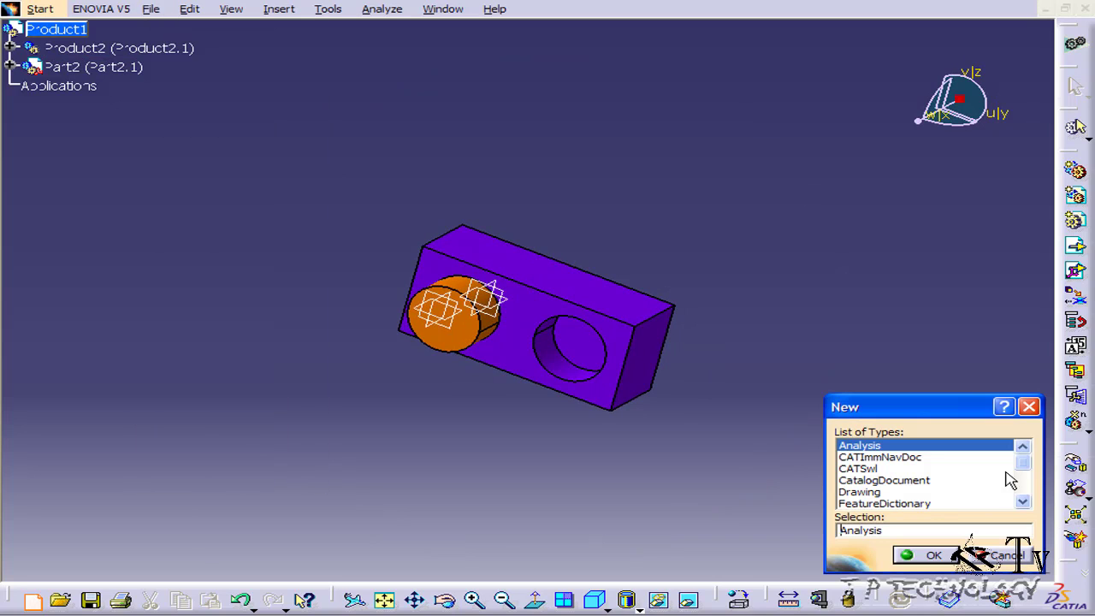
left_click(1023, 484)
double_click(936, 469)
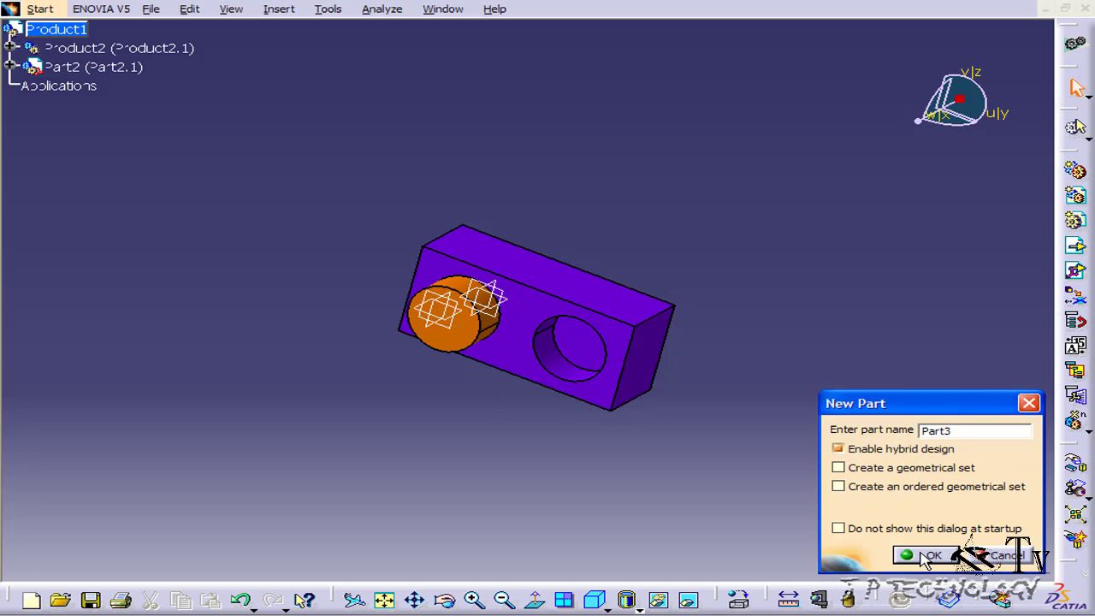
left_click(928, 556)
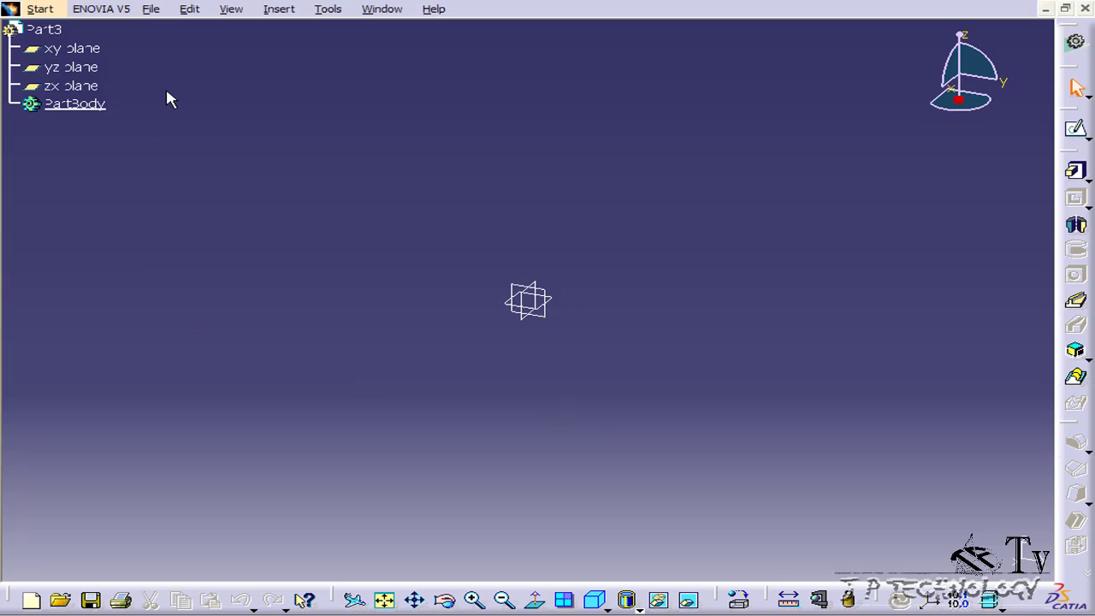
Step: Reopen Save Management, select 6c.CATProduct and enable independent saves, accepting the warning
left_click(151, 9)
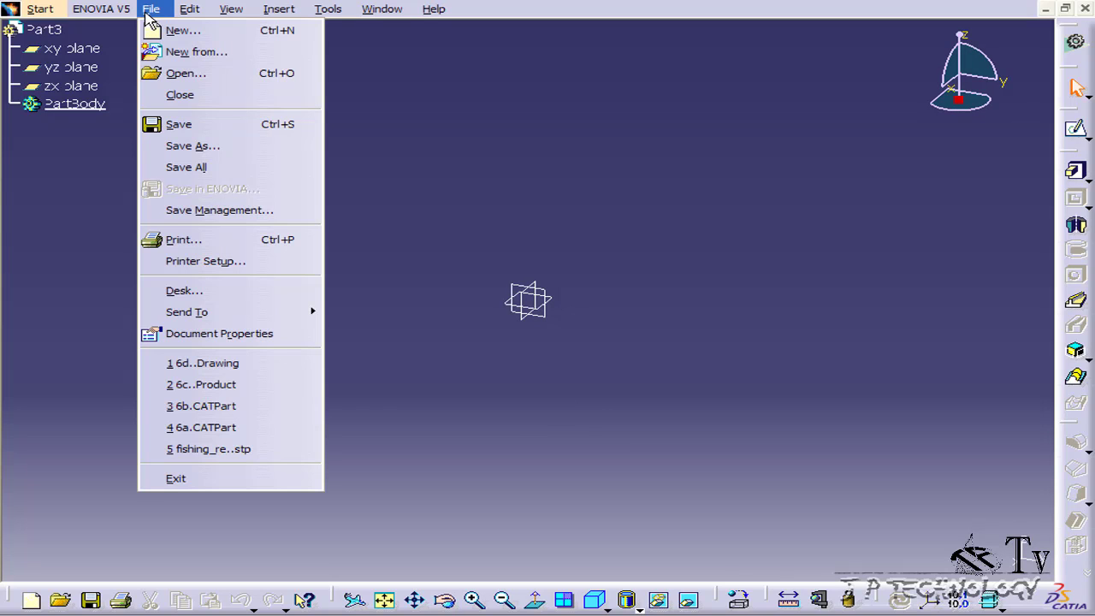
left_click(203, 211)
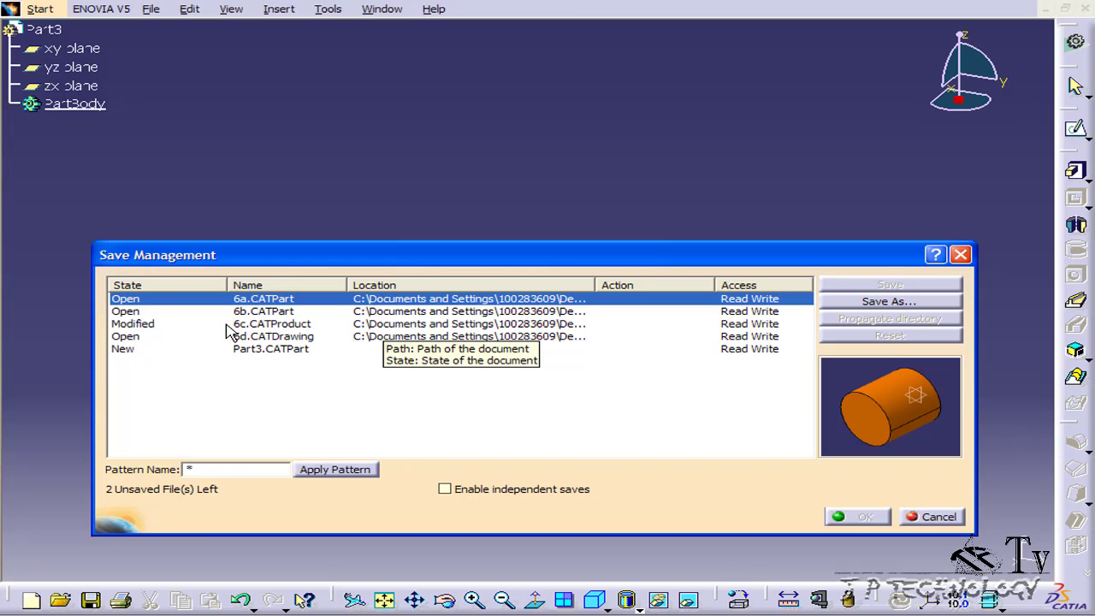
left_click(230, 325)
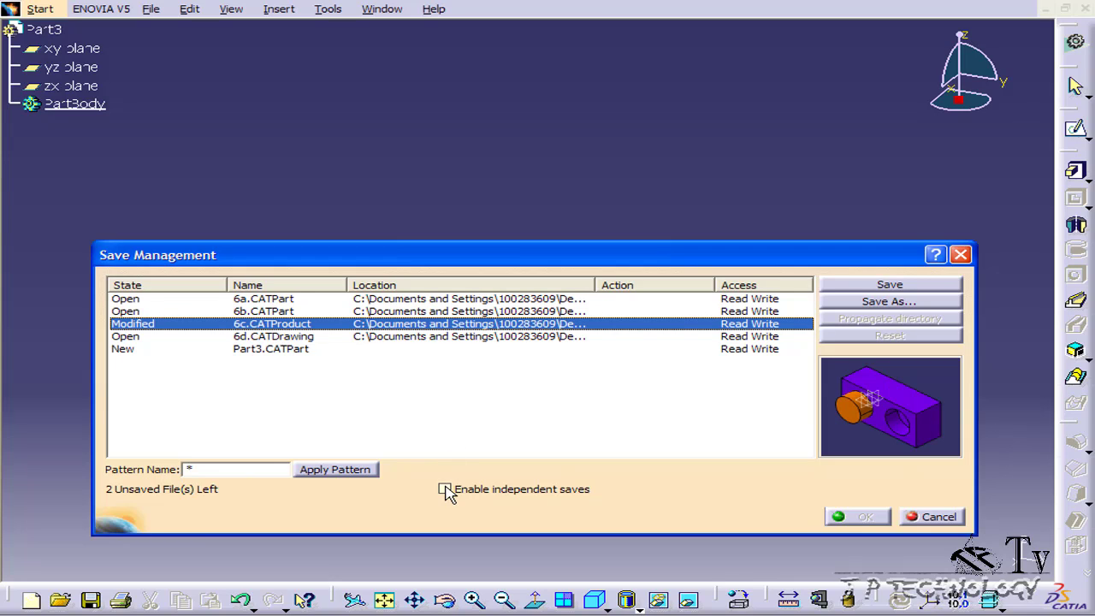
left_click(446, 492)
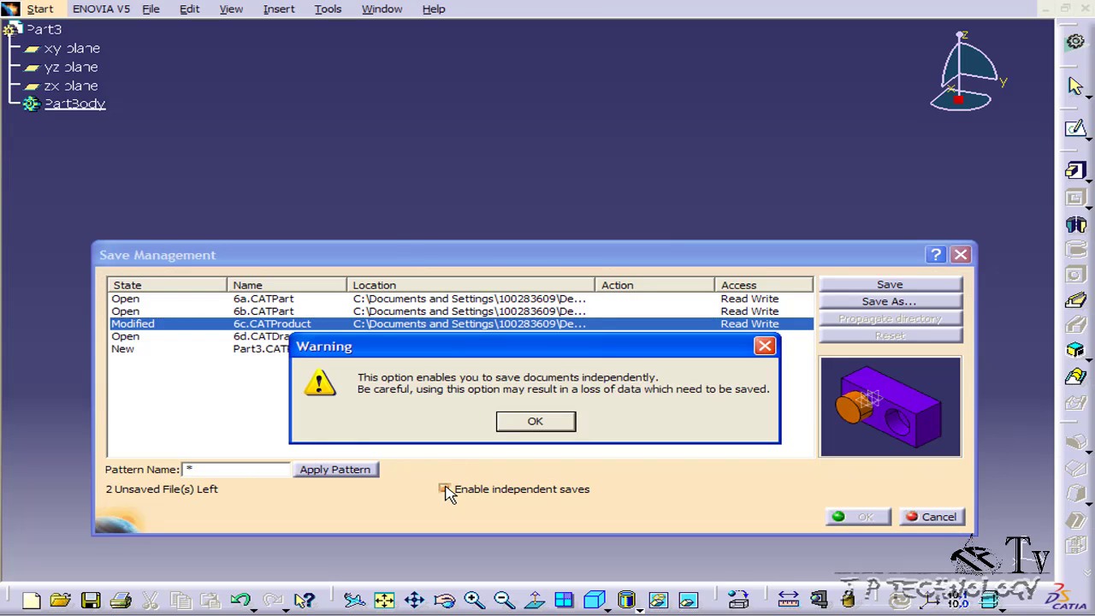
left_click(520, 424)
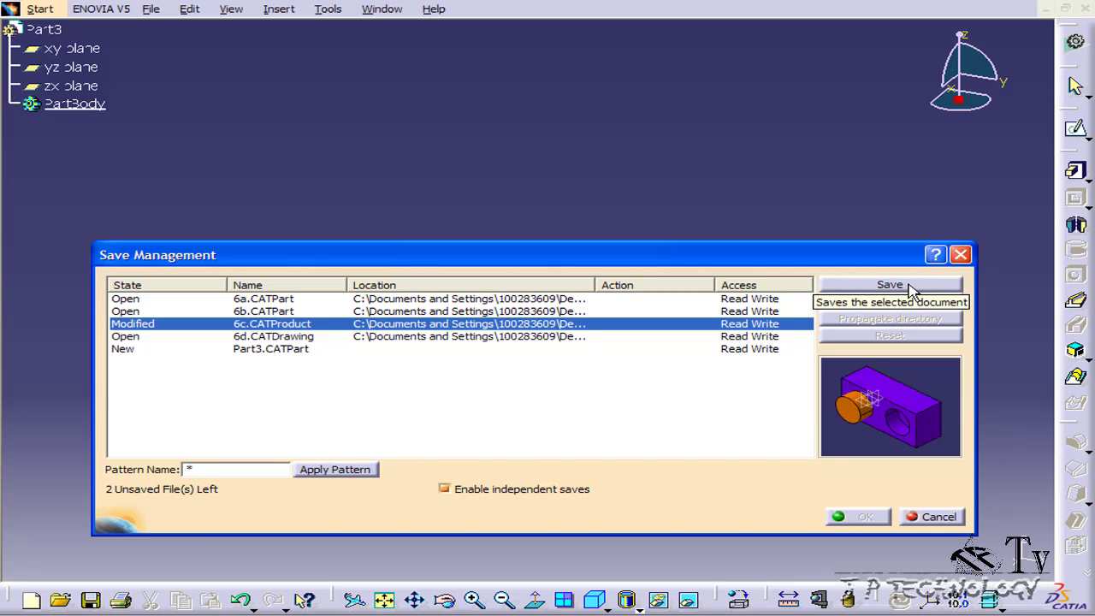
Step: Mark 6c.CATProduct for saving and save Part3 under the name 7.CATPart
left_click(912, 292)
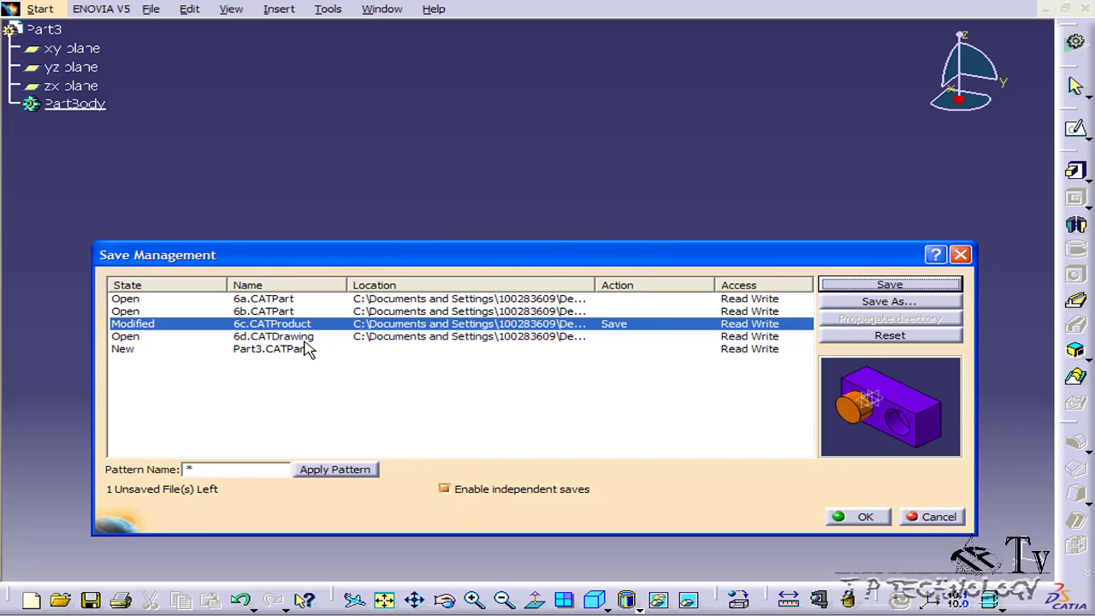
left_click(270, 349)
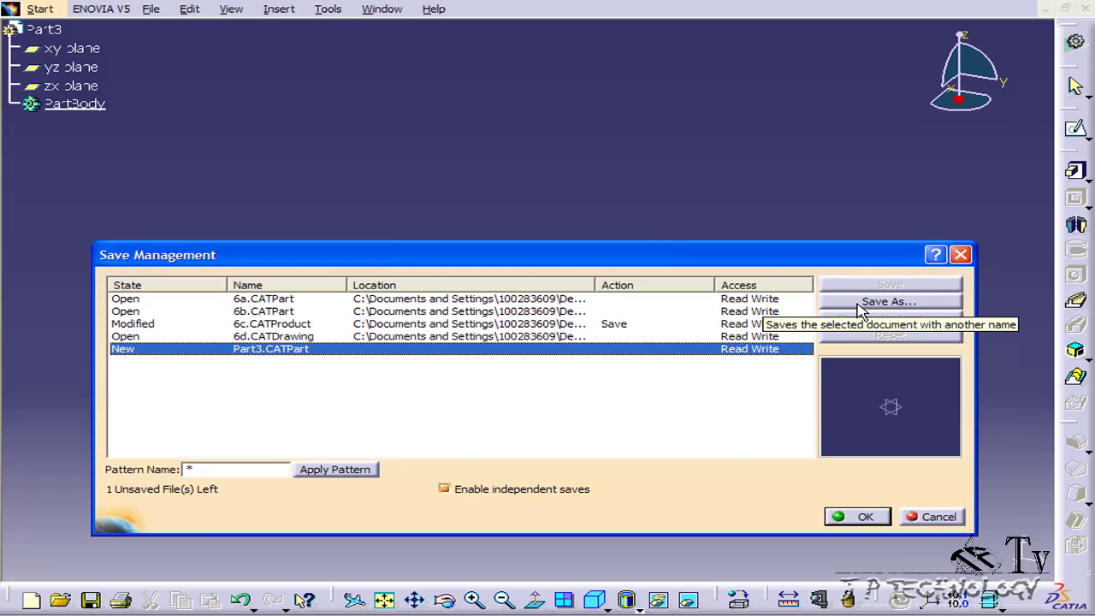
left_click(858, 305)
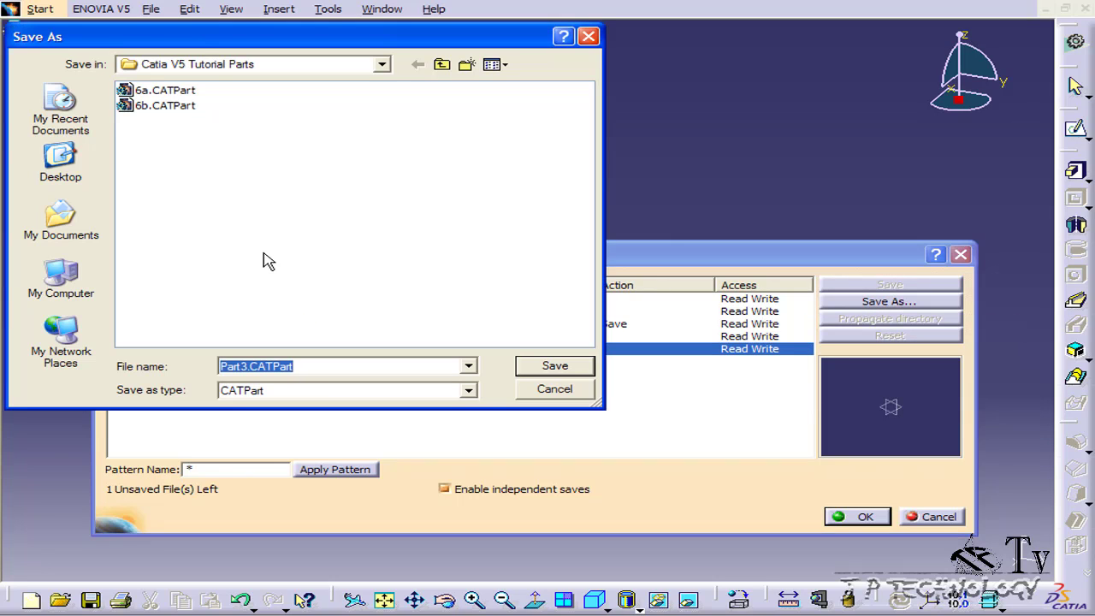
type("7")
key("Return")
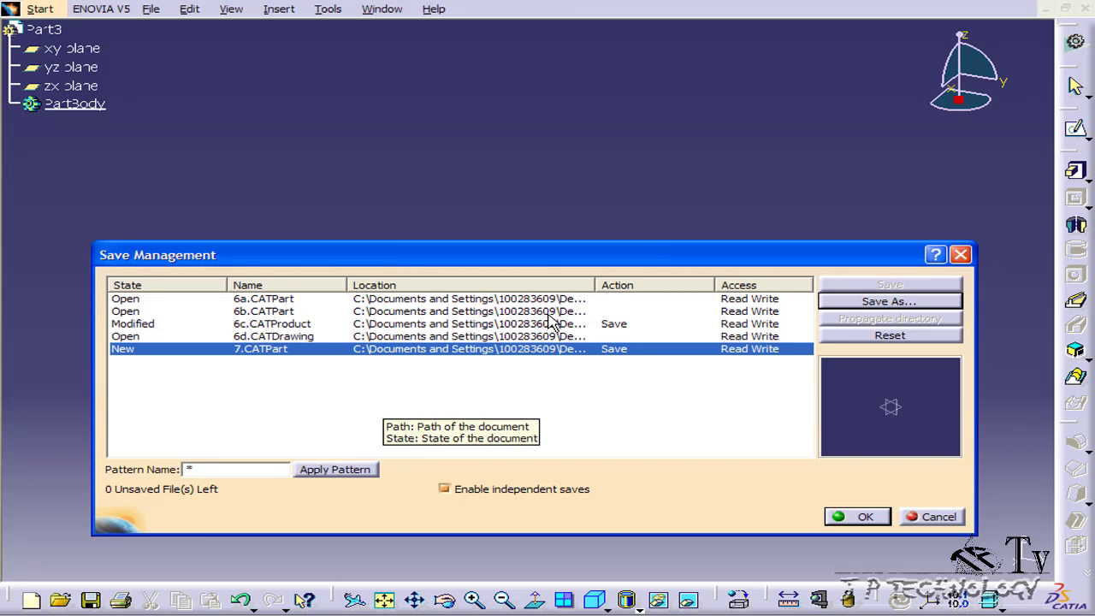
Step: Preview the 6a and 6b parts, then reset the pending saves of 6c.CATProduct and 7.CATPart
left_click(555, 311)
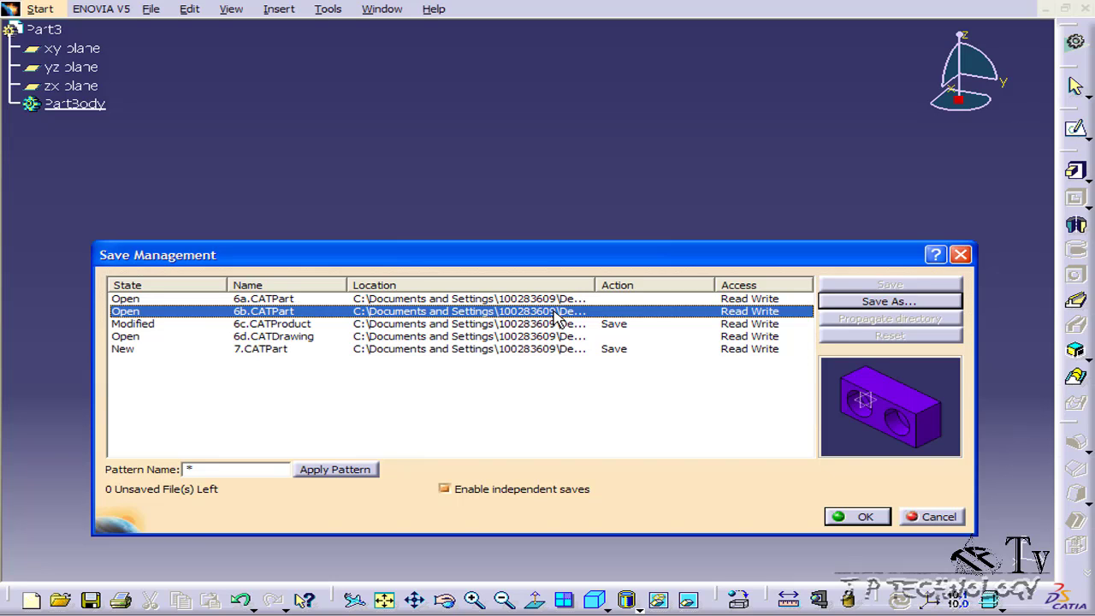
left_click(545, 299)
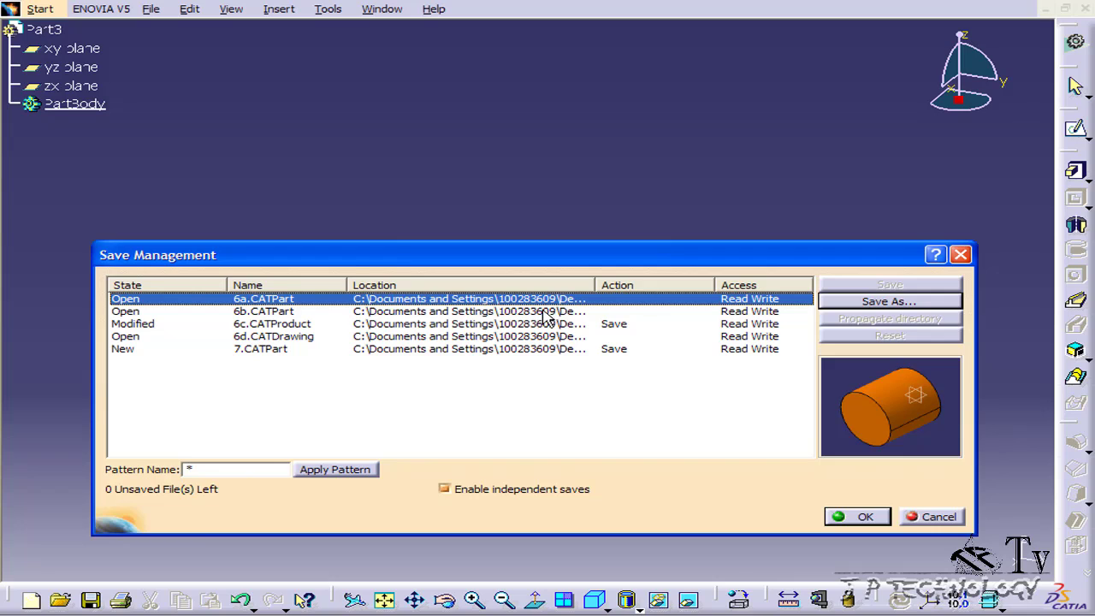
left_click(545, 313)
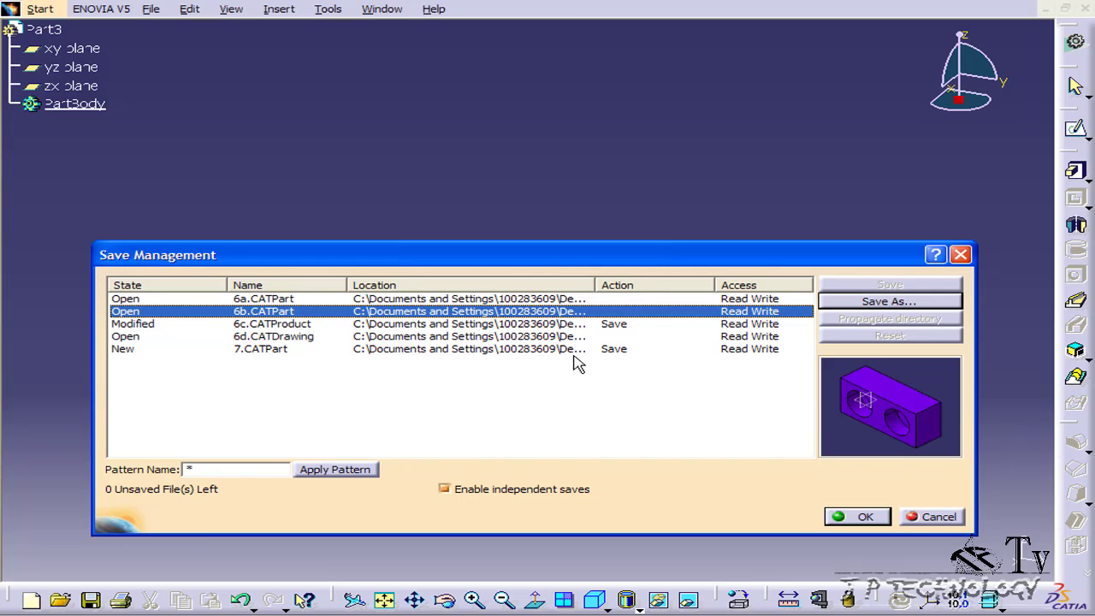
left_click(547, 325)
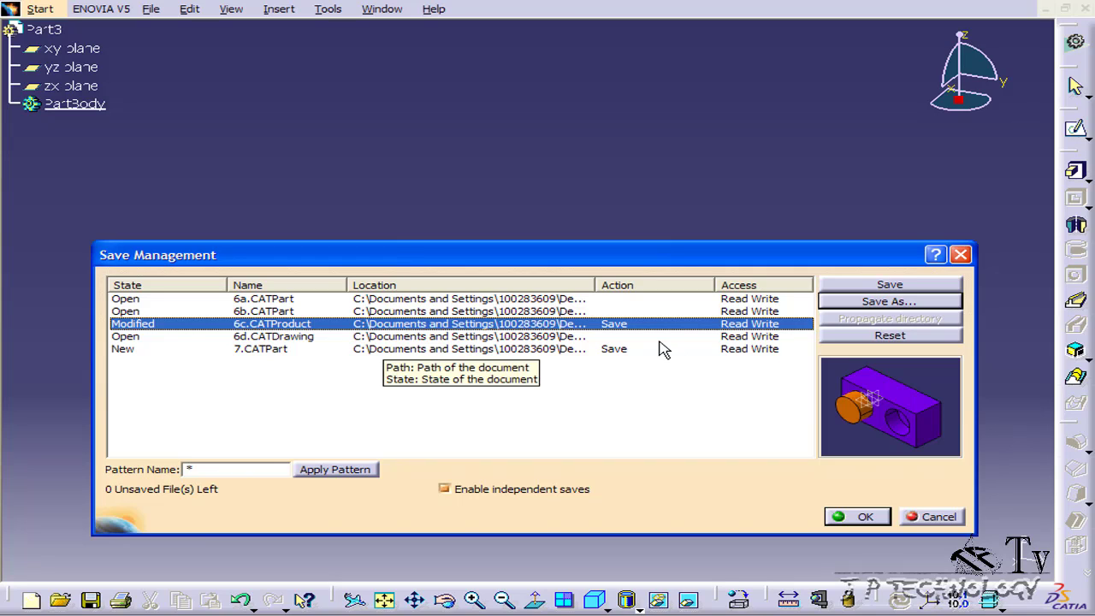
left_click(877, 337)
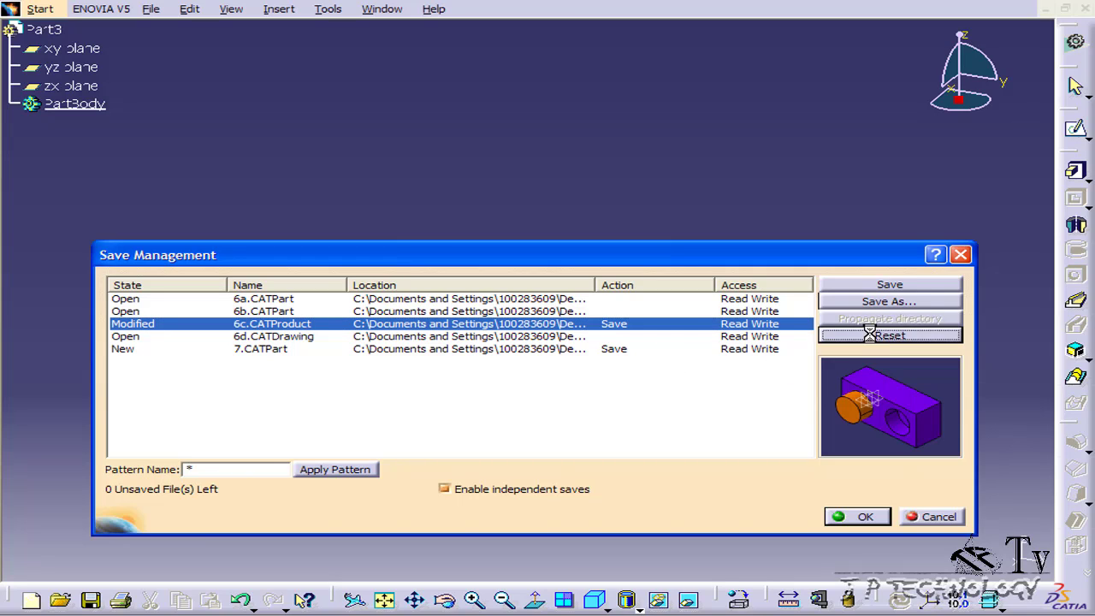
left_click(629, 351)
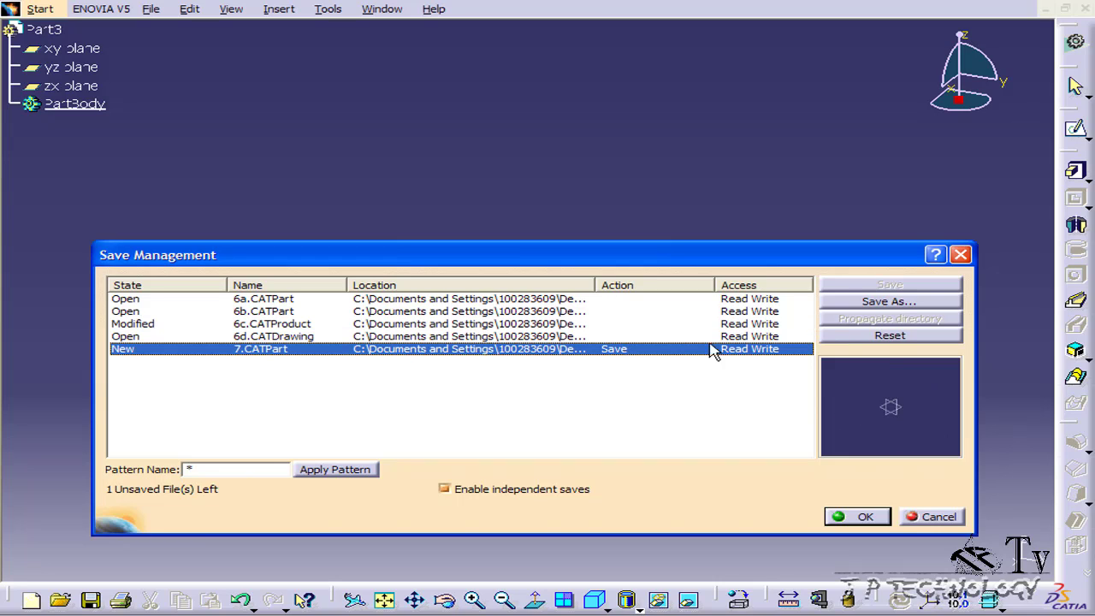
left_click(848, 336)
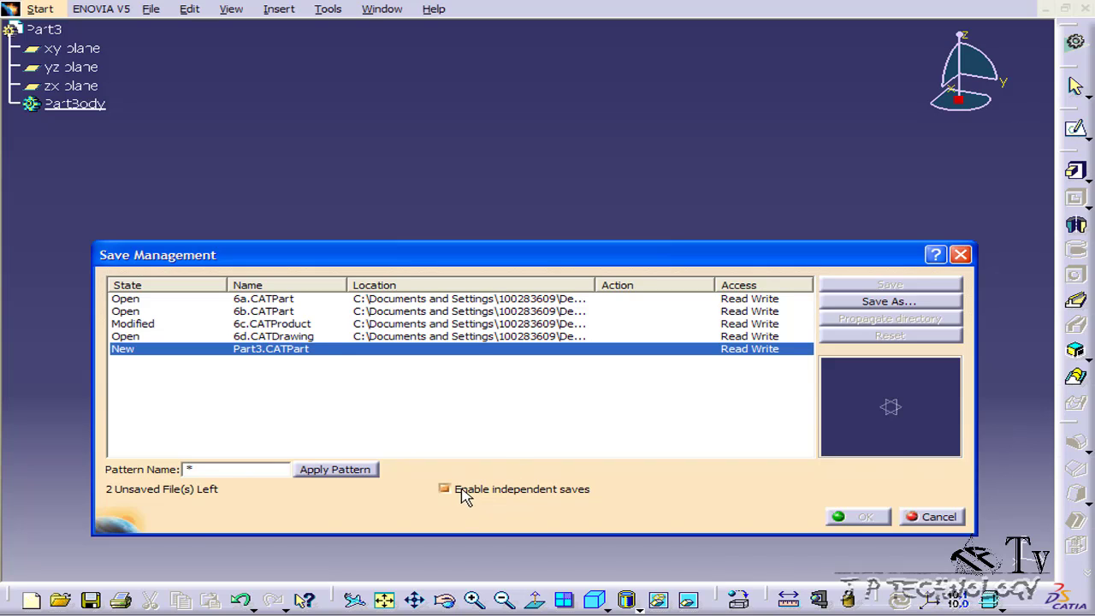
left_click(168, 325)
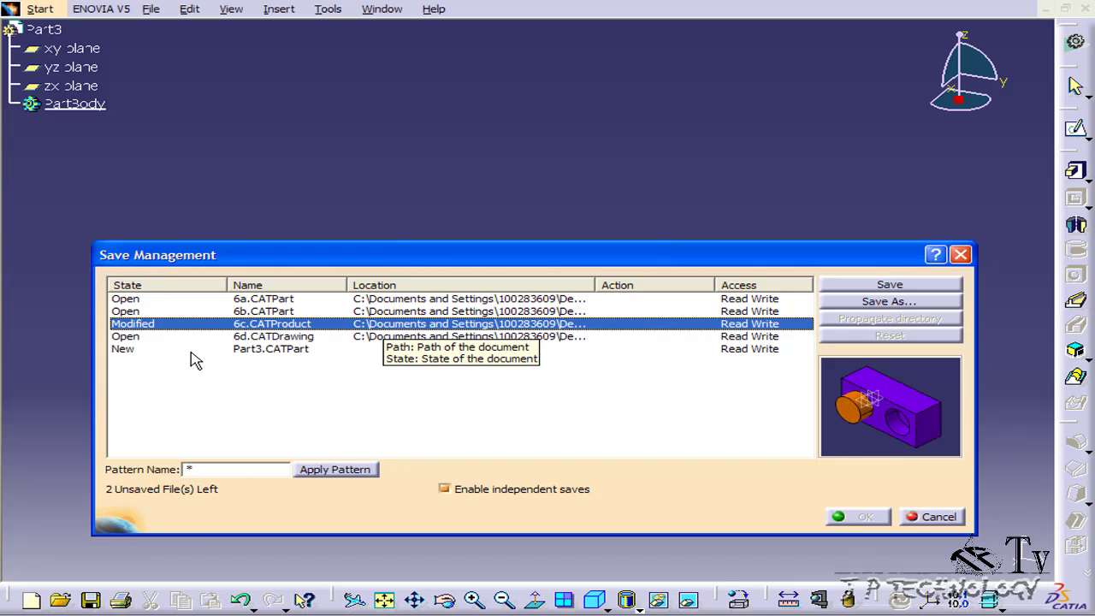